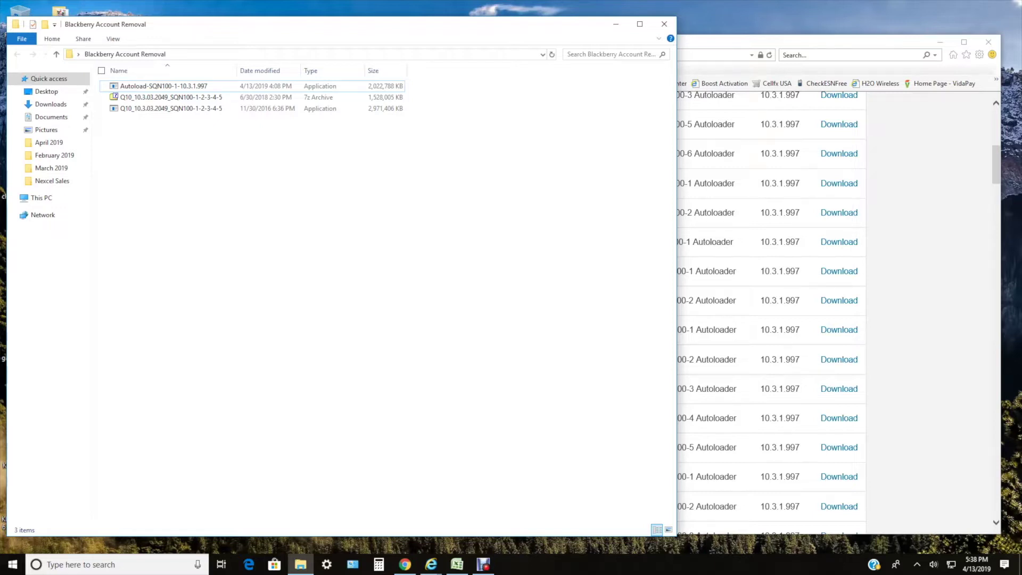
# Bring the BlackBerry 10 Autoloaders page in Internet Explorer to the front
pyautogui.hotkey('alt', 'Tab')
pyautogui.scroll(6, 619, 313)
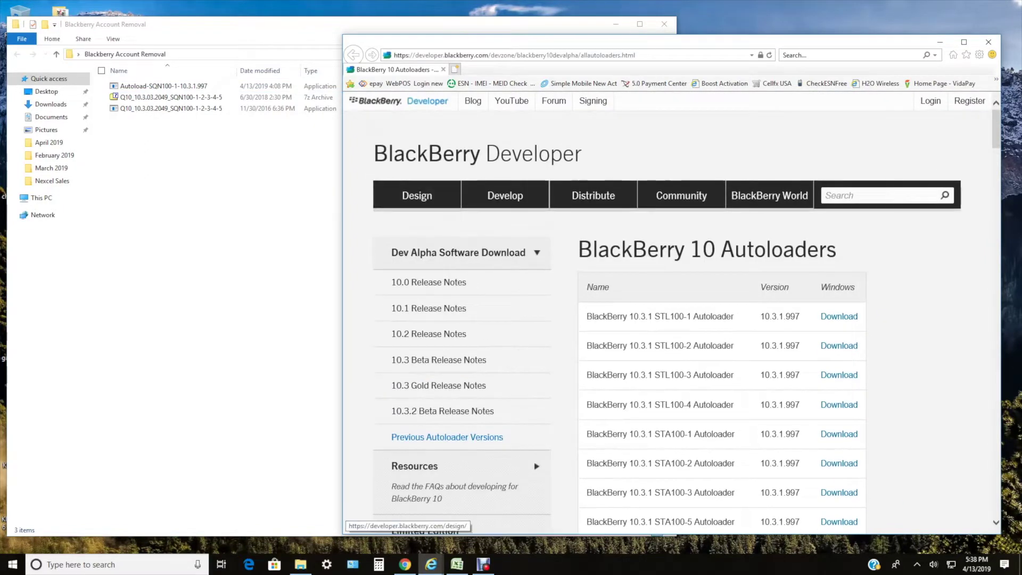
# Scroll down the autoloader table and dismiss the two advertisement notifications
pyautogui.tripleClick(444, 154)
pyautogui.click(444, 153)
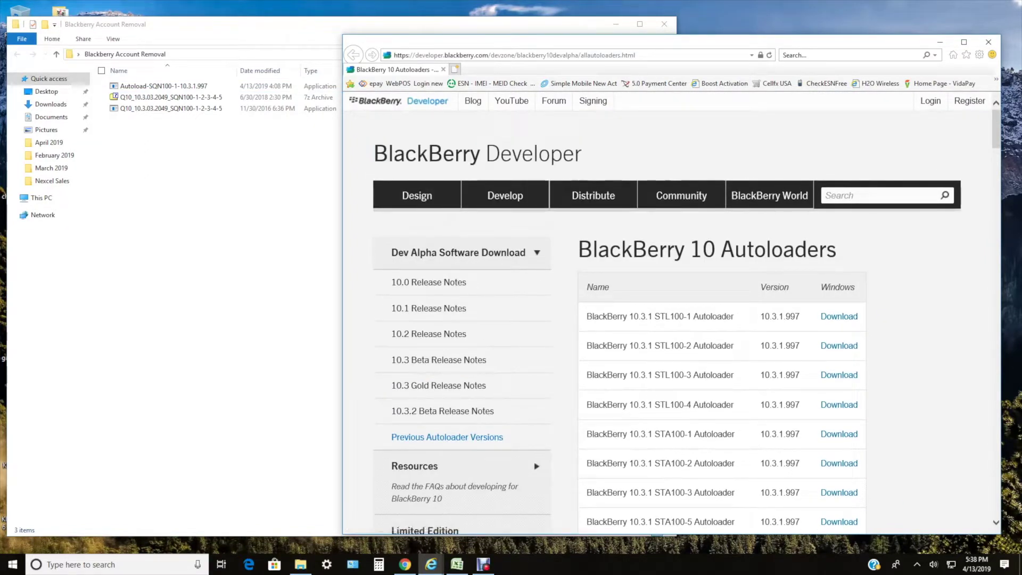
pyautogui.scroll(-3, 670, 319)
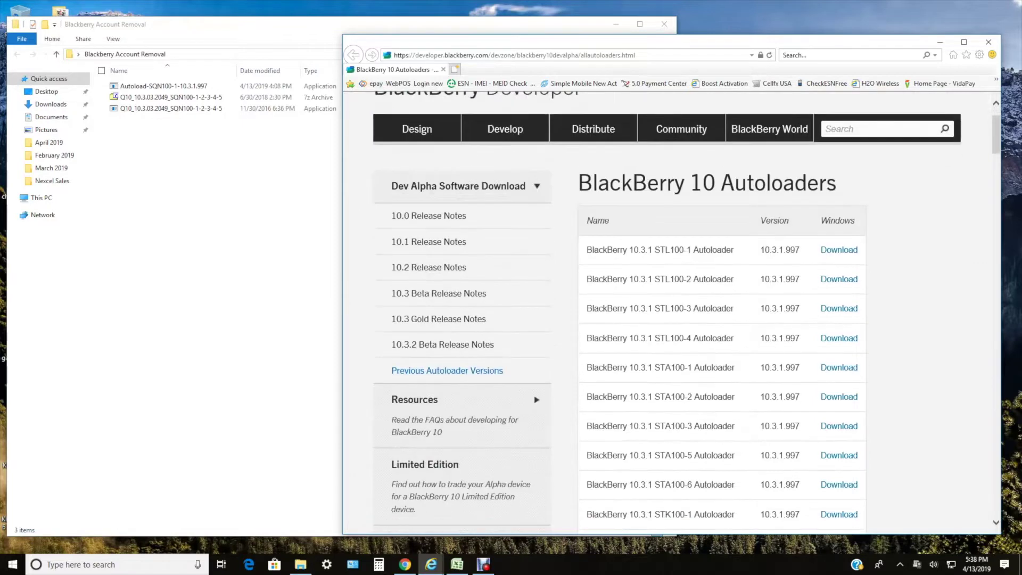
pyautogui.scroll(-1, 671, 319)
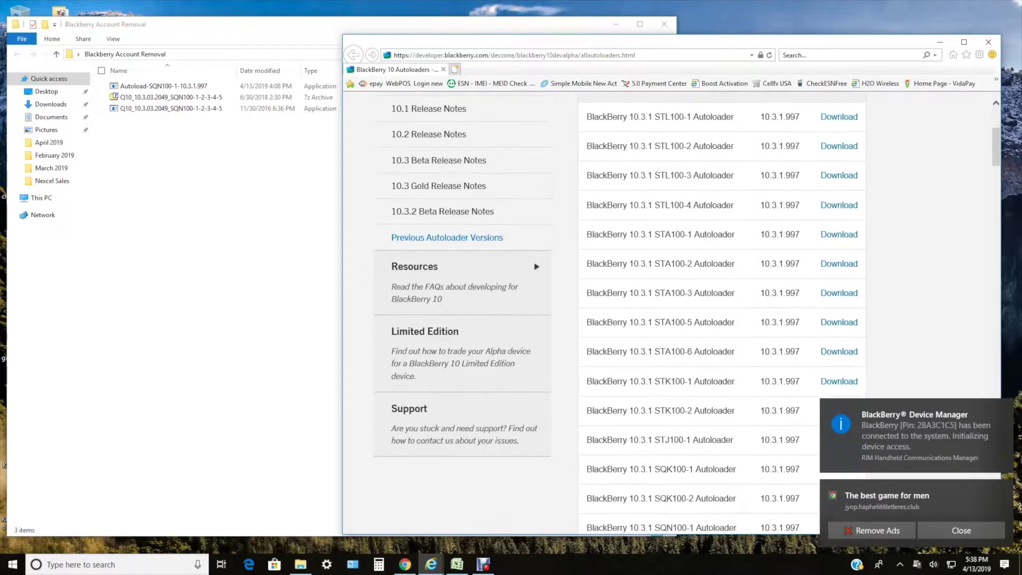
pyautogui.scroll(-1, 670, 319)
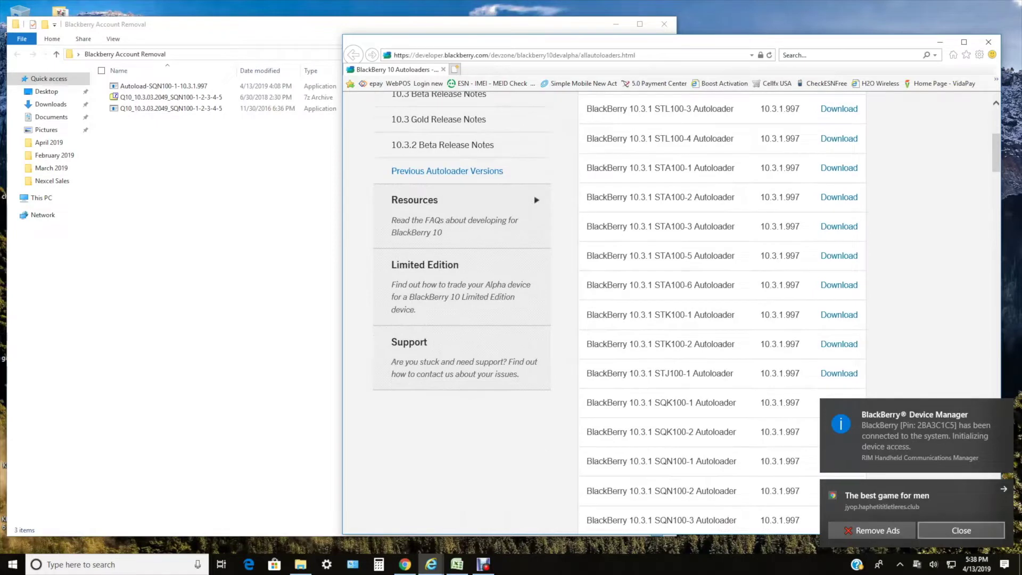
pyautogui.click(961, 530)
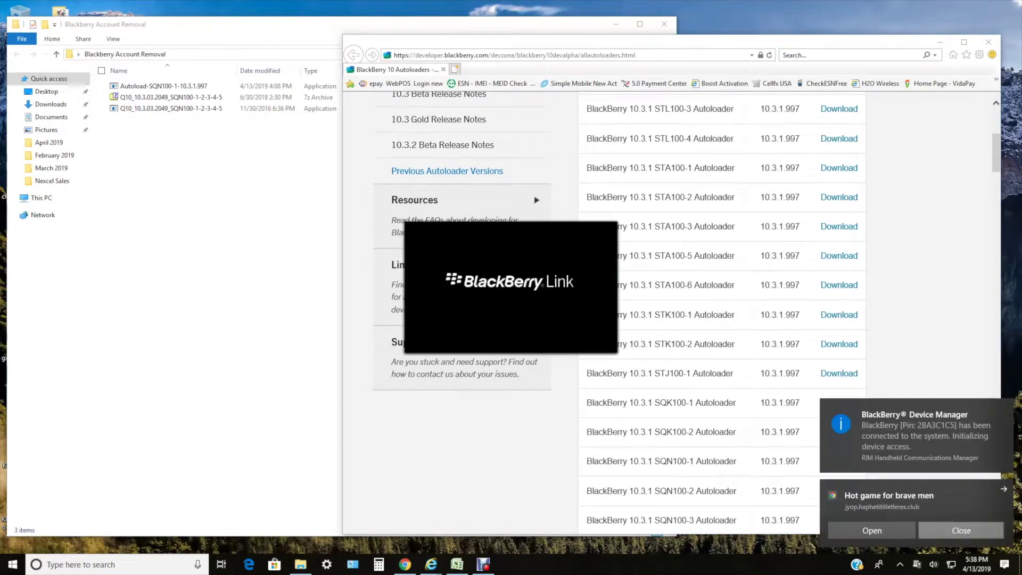
pyautogui.click(961, 531)
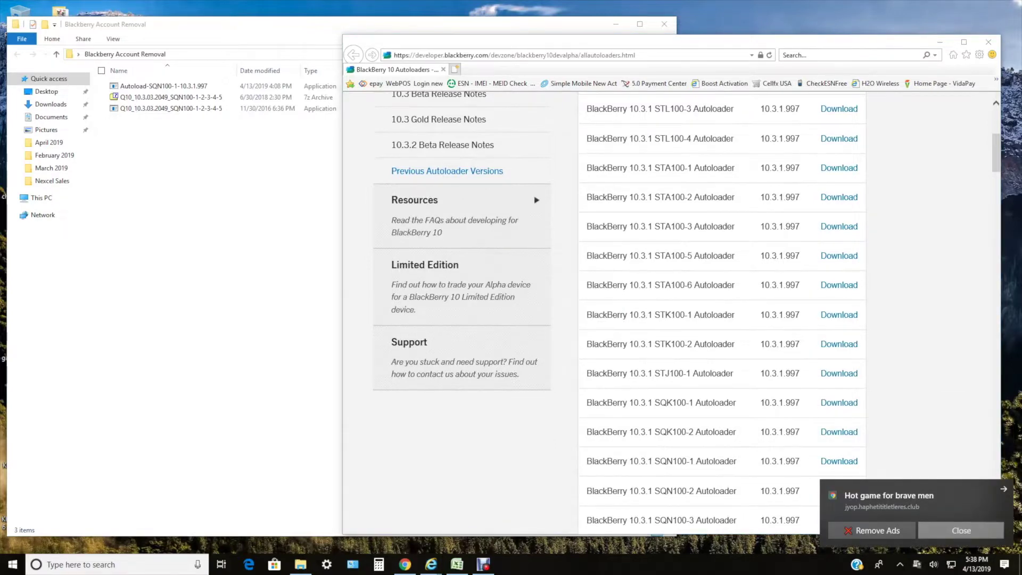
# Highlight the BlackBerry 10.3.1 SQN100-1 Autoloader entry, then return to the Blackberry Account Removal folder
pyautogui.scroll(5, 665, 314)
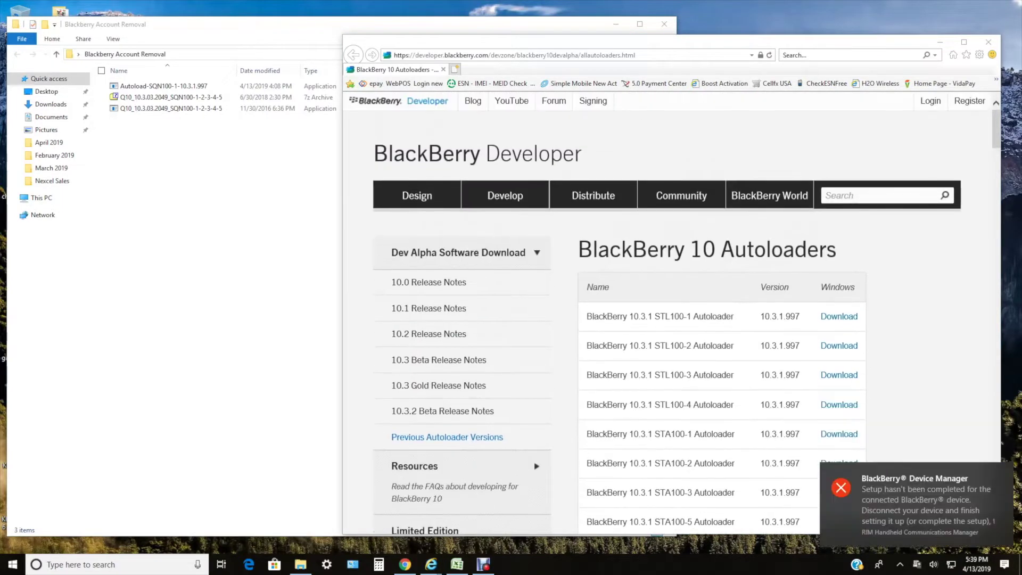
pyautogui.scroll(-4, 620, 312)
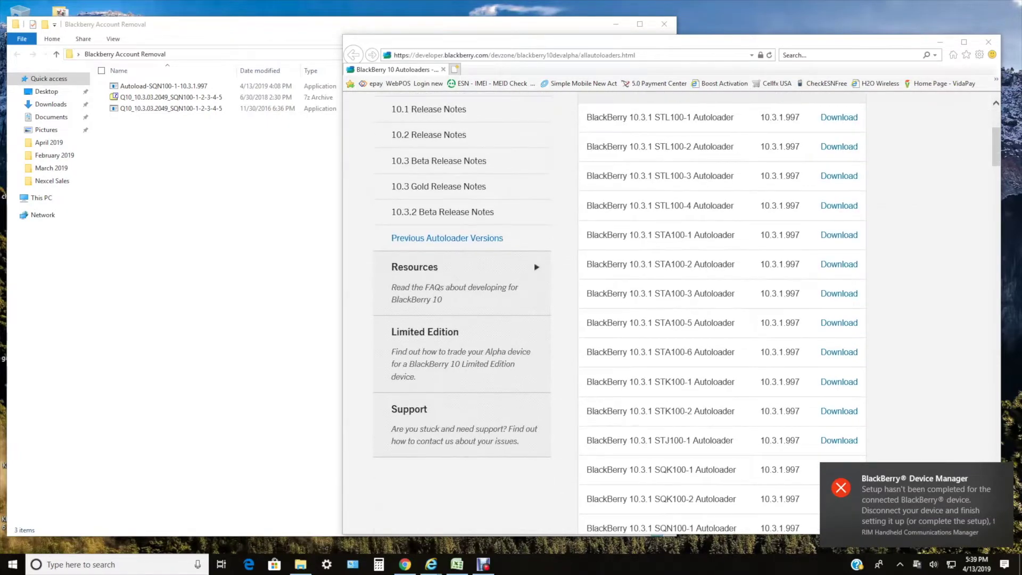
pyautogui.scroll(-7, 687, 312)
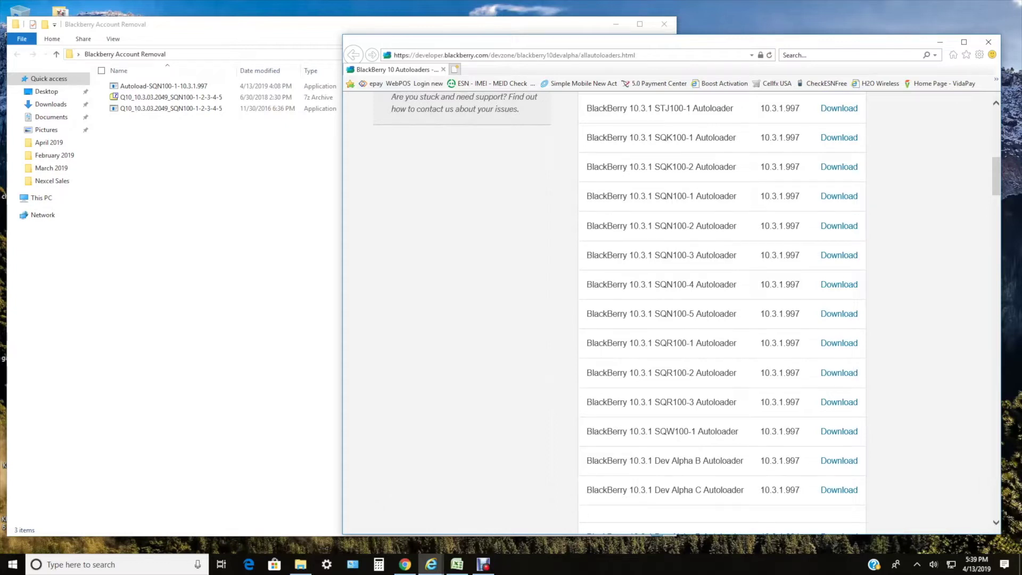
pyautogui.moveTo(586, 196); pyautogui.dragTo(737, 196)
pyautogui.hotkey('alt', 'Tab')
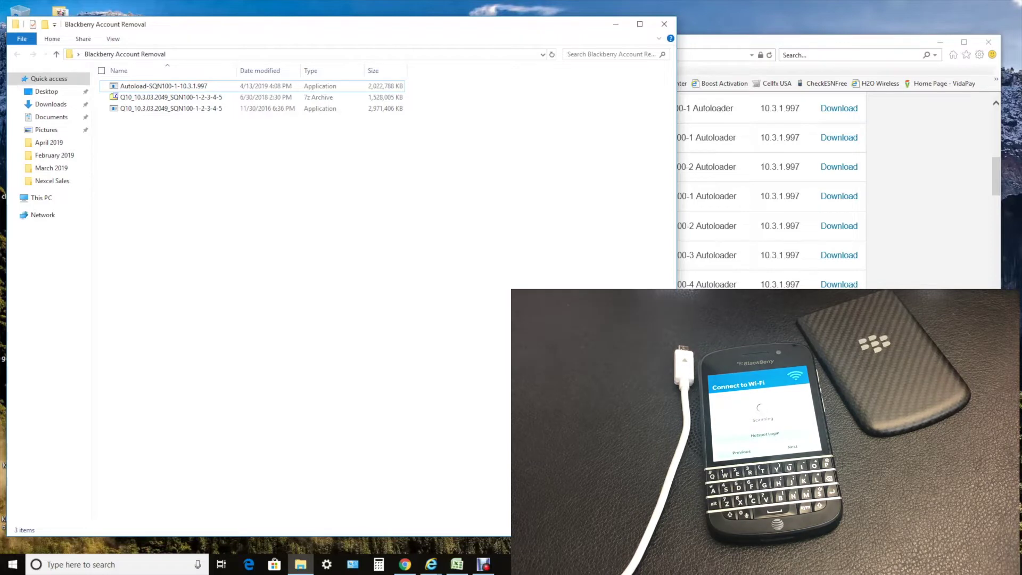
# Run Autoload-SQN100-1-10.3.1.997 and enlarge and reposition its console window
pyautogui.doubleClick(163, 86)
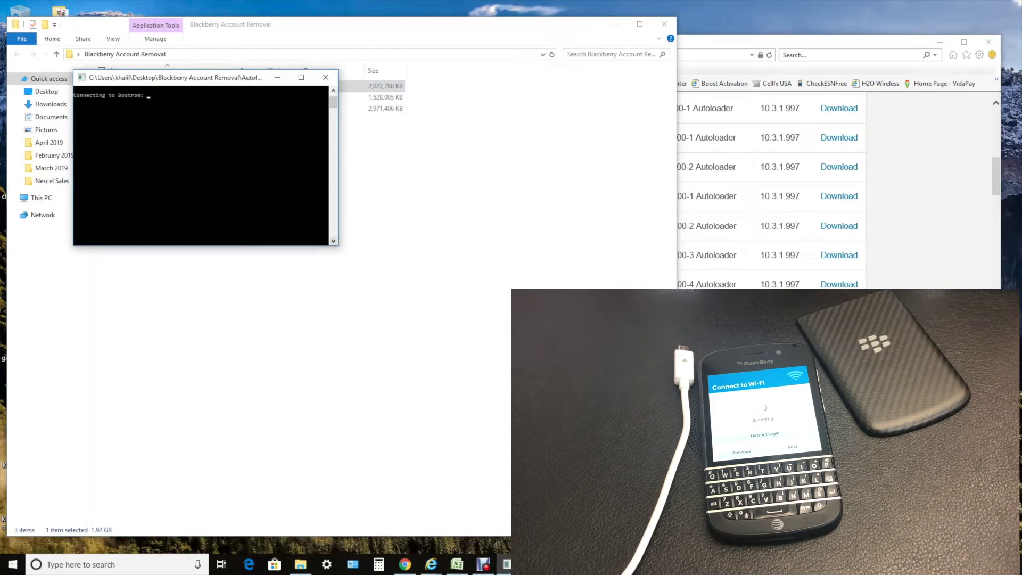
pyautogui.moveTo(338, 244); pyautogui.dragTo(491, 438)
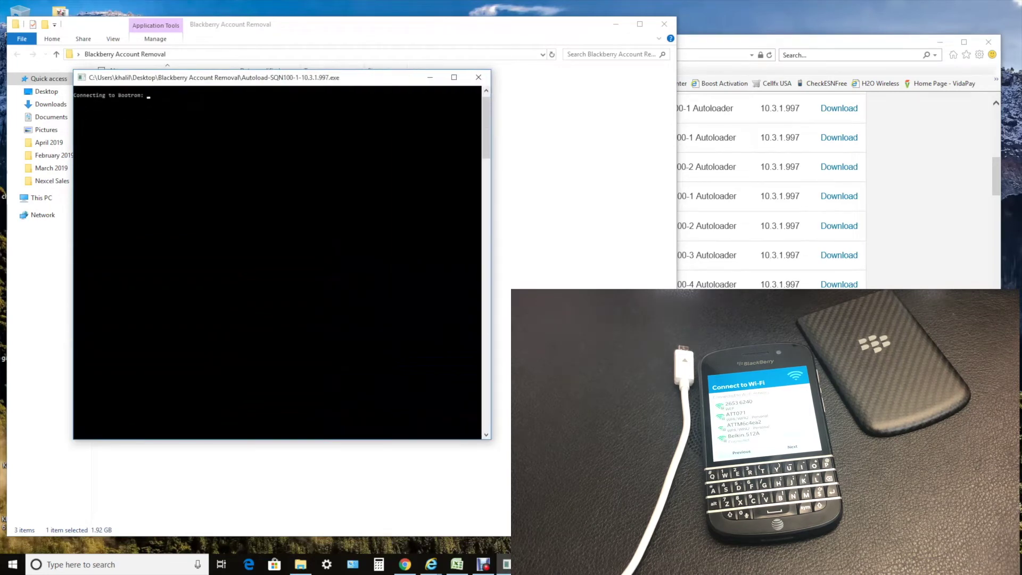
pyautogui.moveTo(338, 79); pyautogui.dragTo(294, 66)
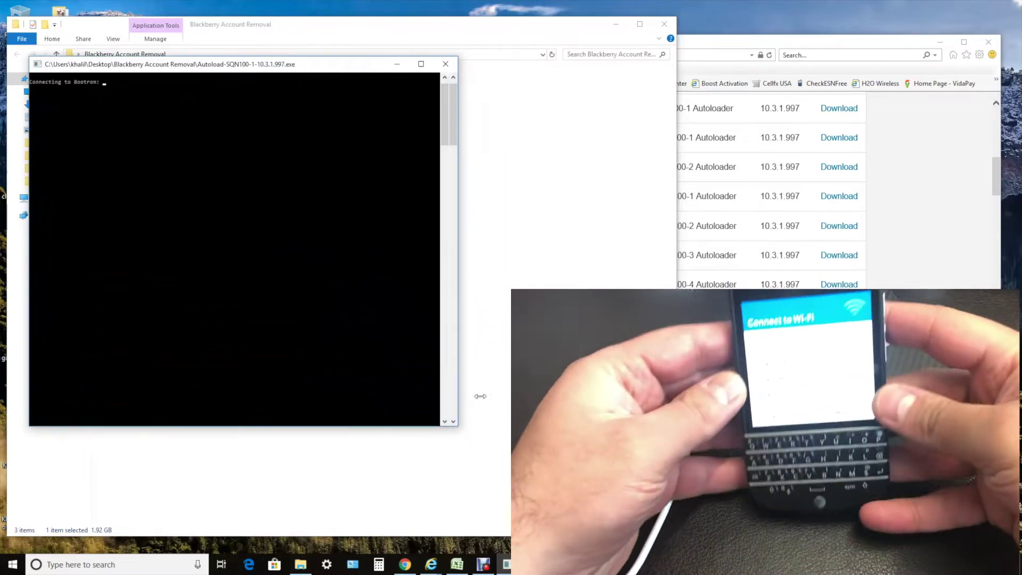
pyautogui.moveTo(446, 346); pyautogui.dragTo(558, 346)
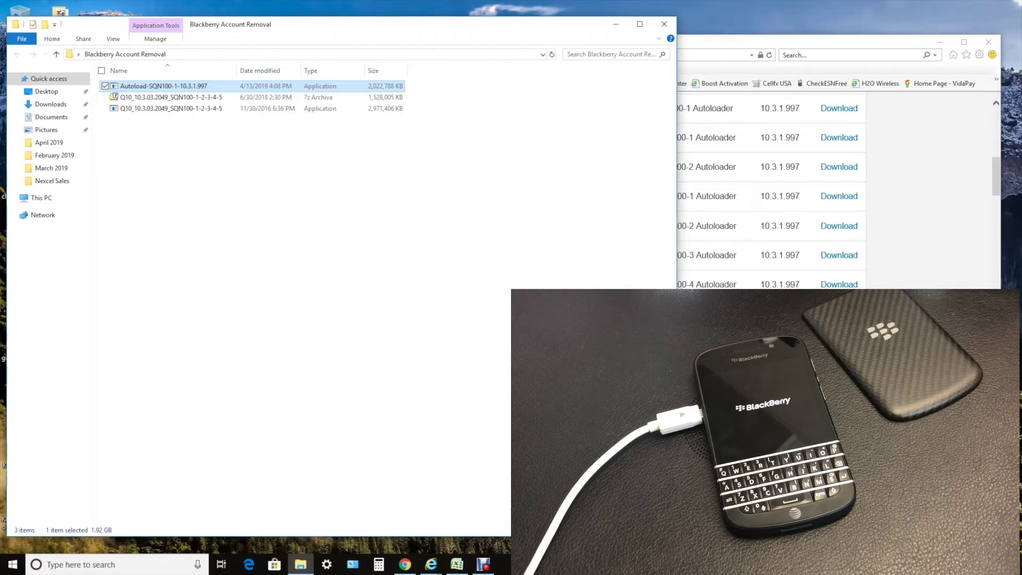
pyautogui.scroll(5, 772, 191)
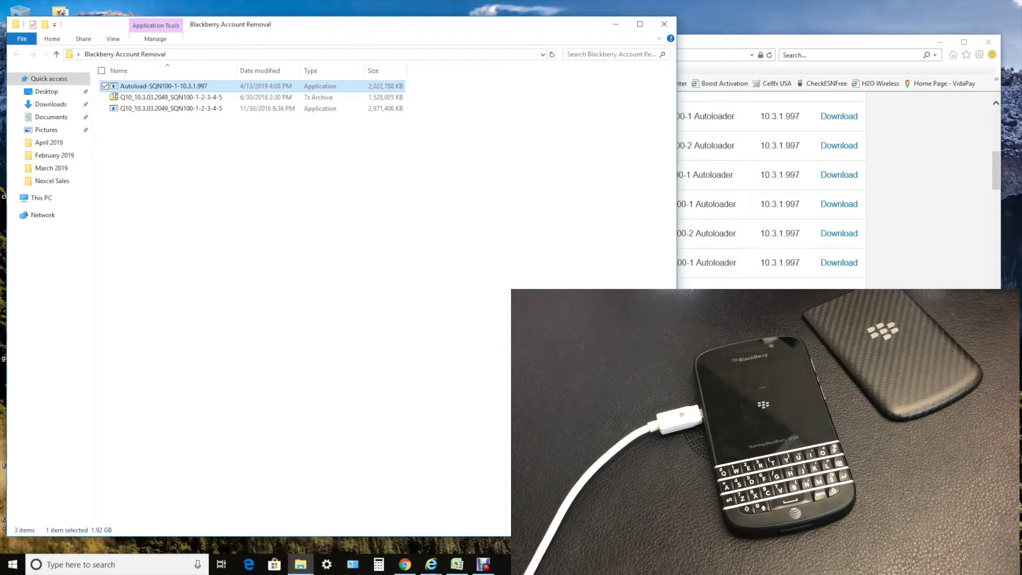
pyautogui.click(432, 564)
pyautogui.scroll(10, 670, 239)
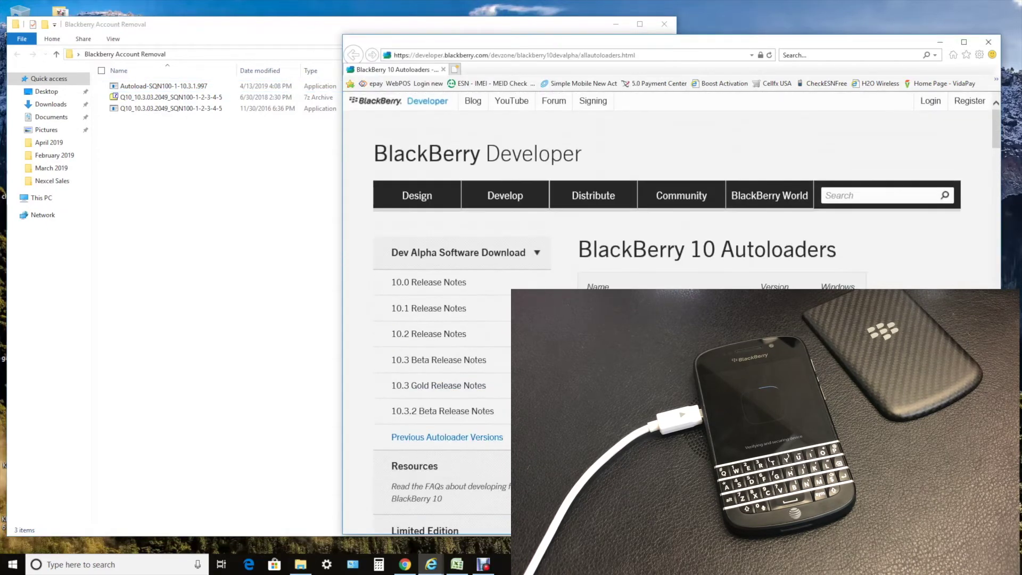
pyautogui.scroll(-5, 671, 212)
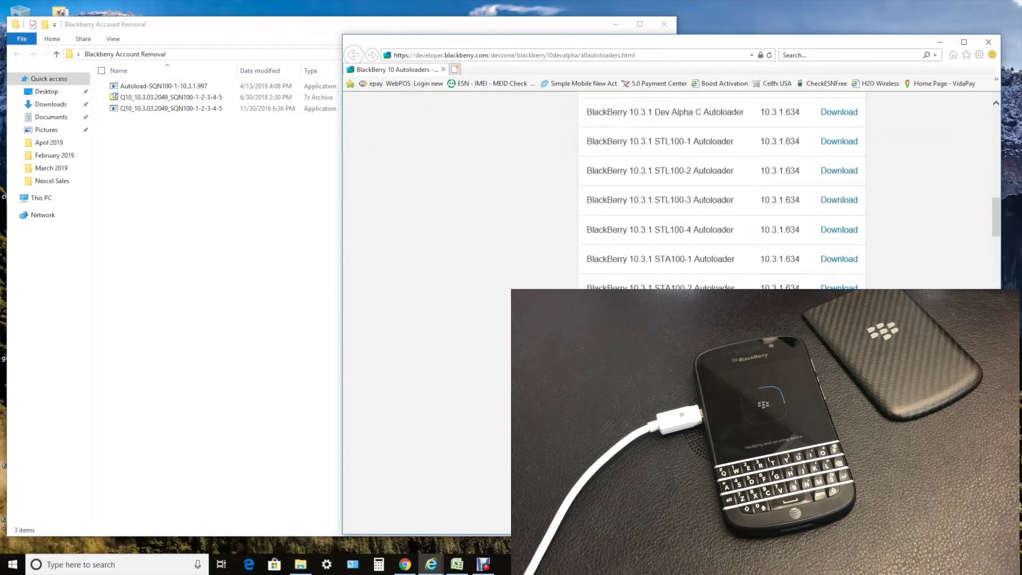
pyautogui.scroll(-3, 671, 213)
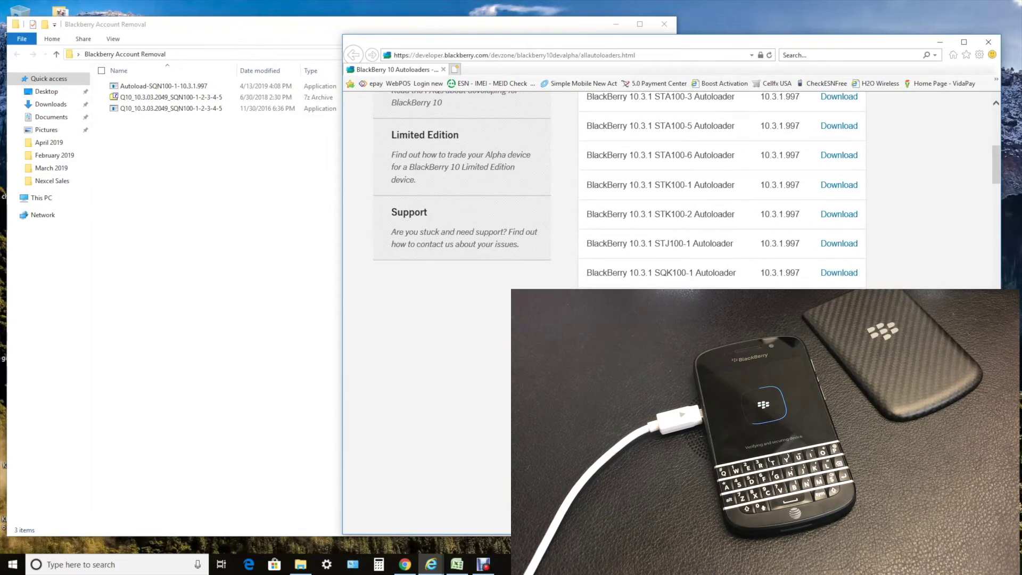
pyautogui.hotkey('alt', 'Tab')
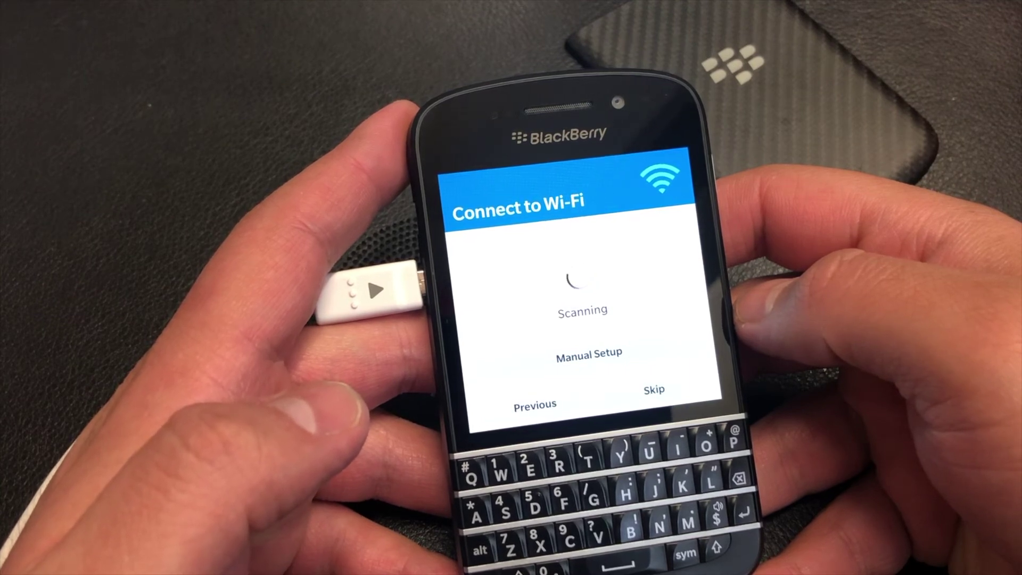
# Skip Wi-Fi and BlackBerry ID sign-in, enable diagnostics, and acknowledge the automatic updates notice
pyautogui.click(656, 390)
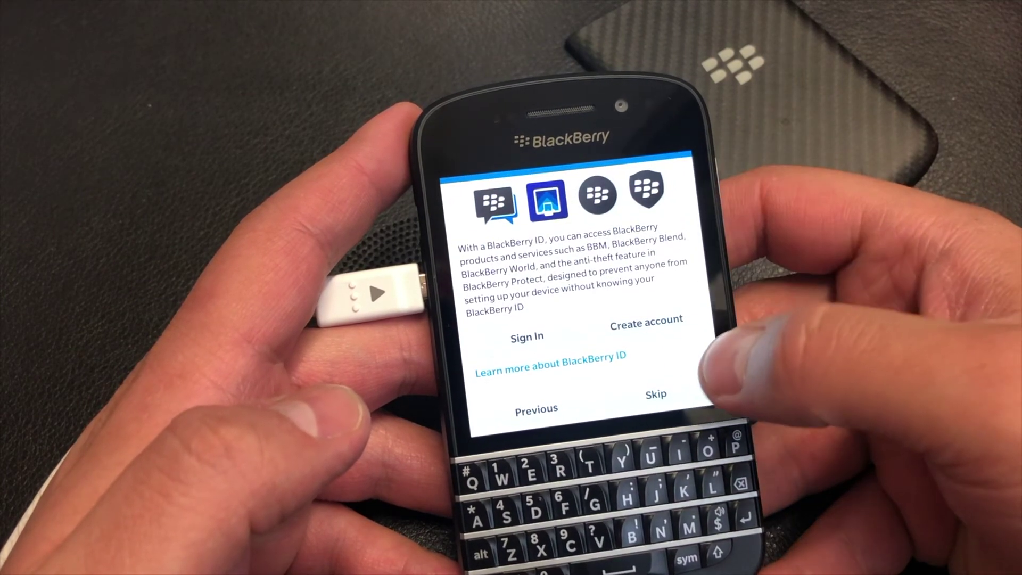
pyautogui.click(656, 393)
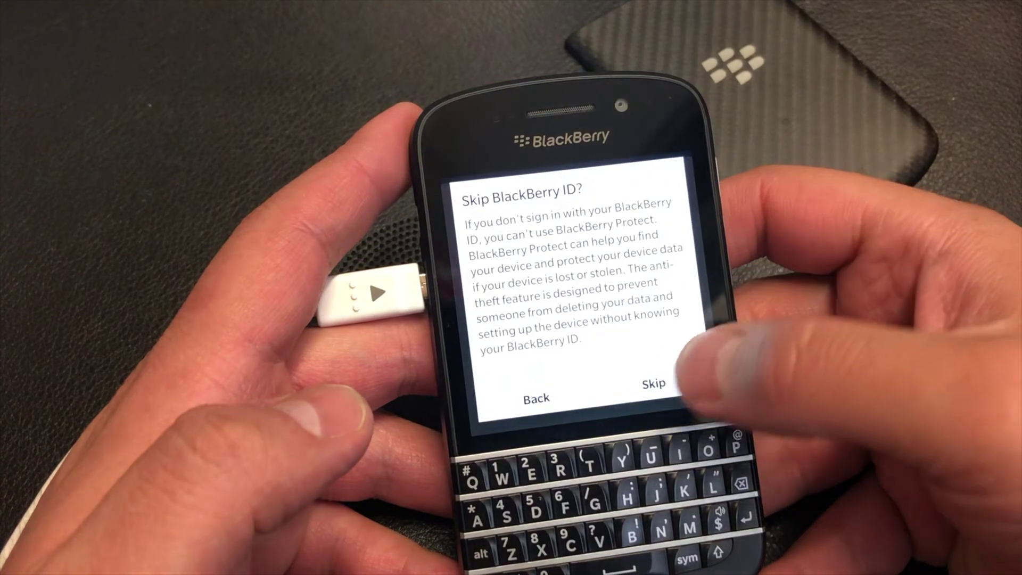
pyautogui.click(654, 383)
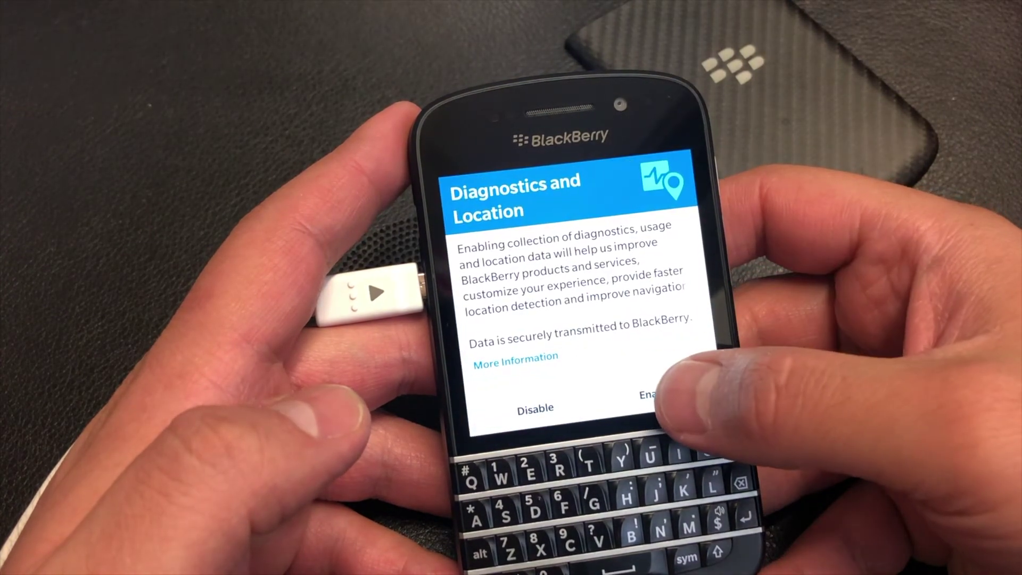
pyautogui.click(655, 394)
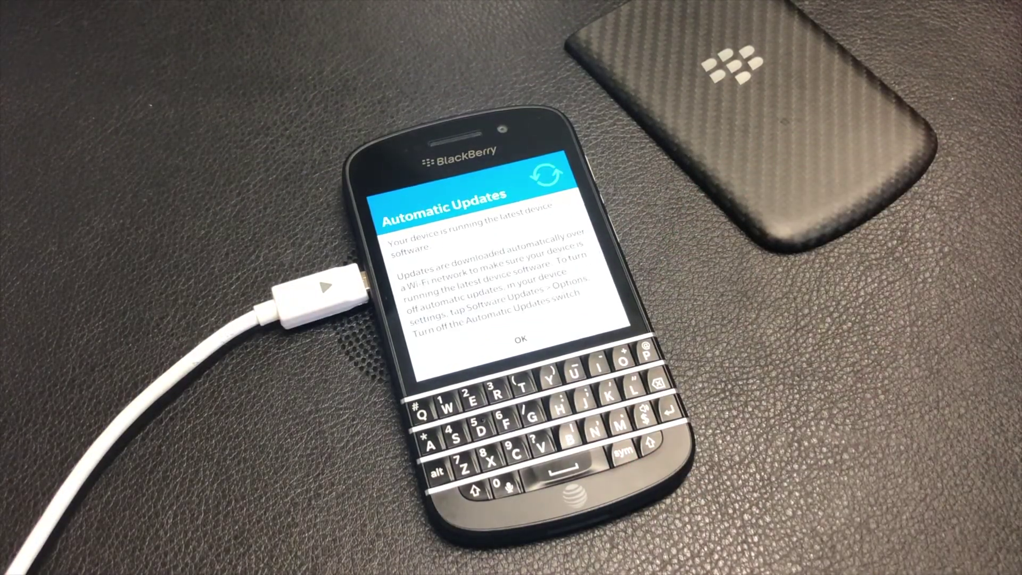
pyautogui.click(520, 340)
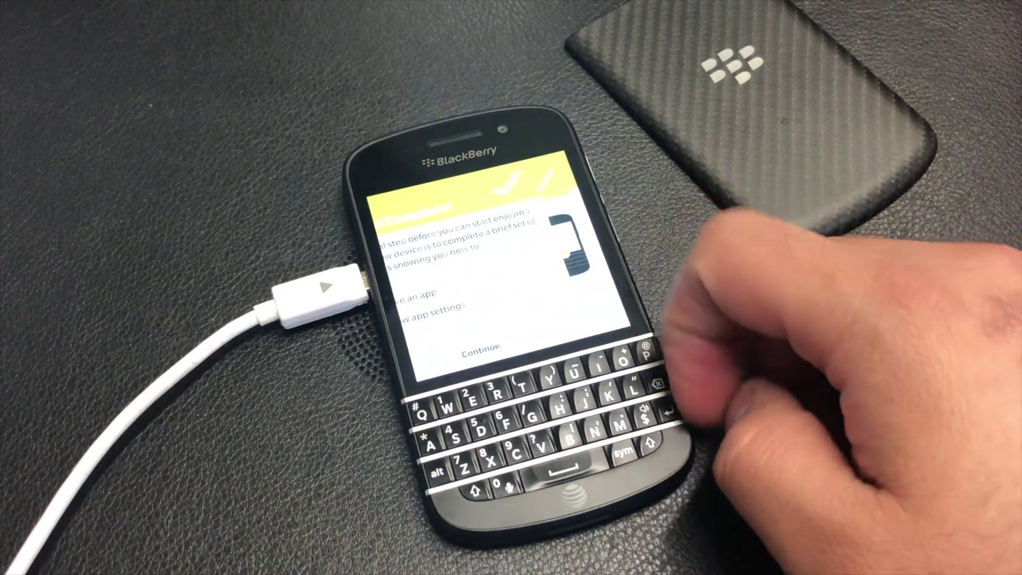
# Work through the gesture tutorial: minimize the Clock app, then try swiping down from the top
pyautogui.click(566, 290)
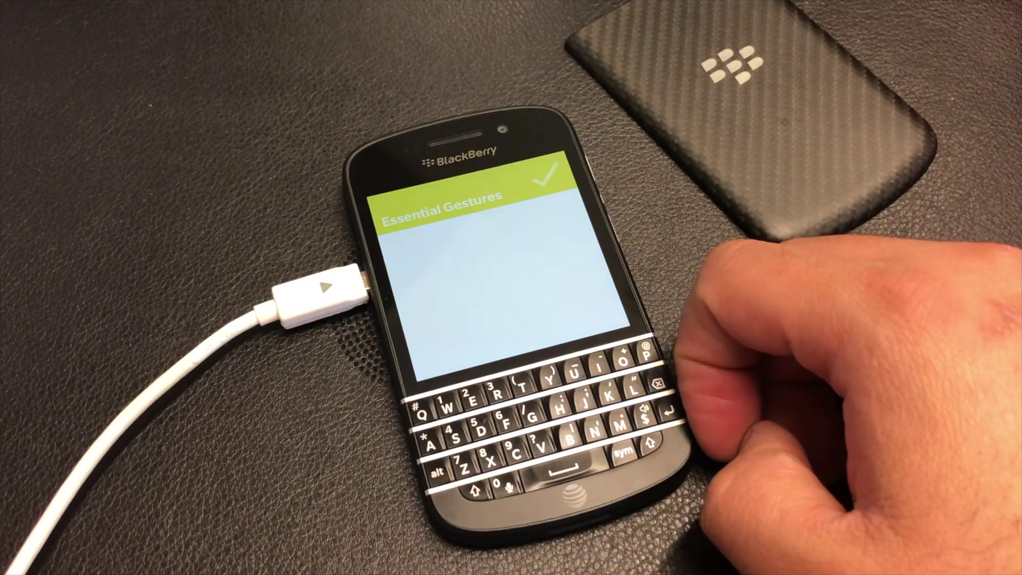
pyautogui.moveTo(548, 320); pyautogui.dragTo(538, 133)
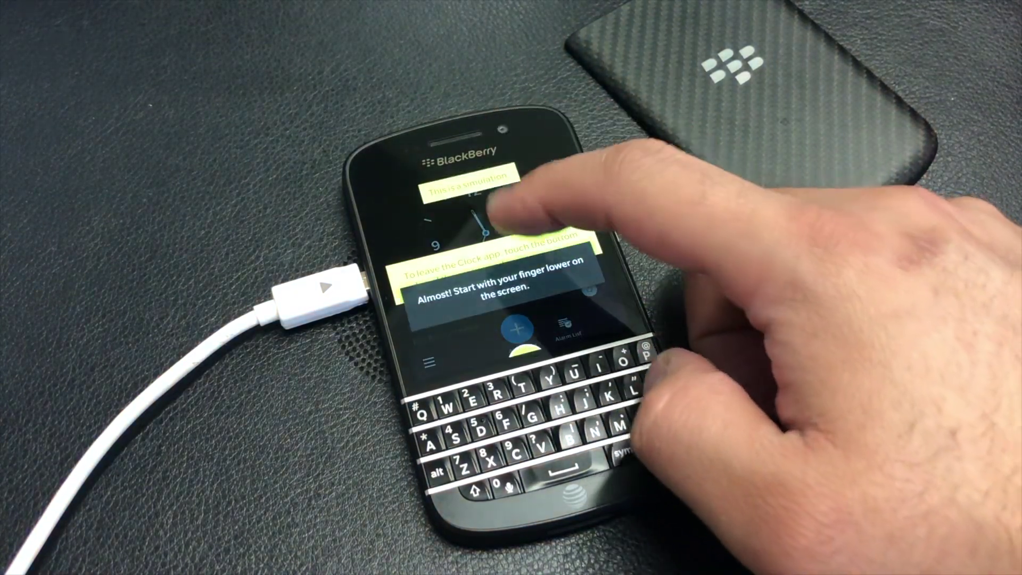
pyautogui.moveTo(524, 347); pyautogui.dragTo(520, 128)
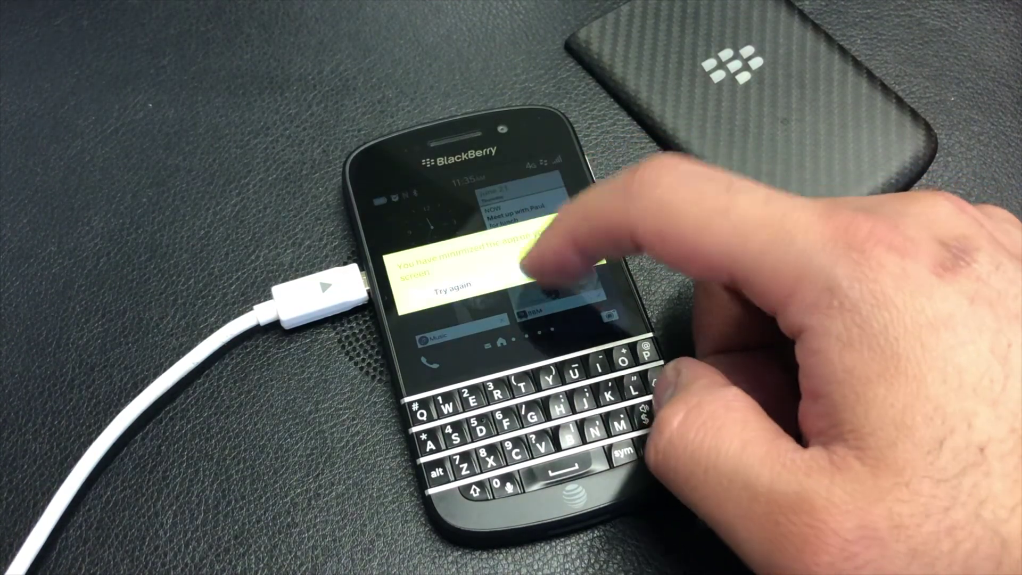
pyautogui.moveTo(513, 184); pyautogui.dragTo(519, 228)
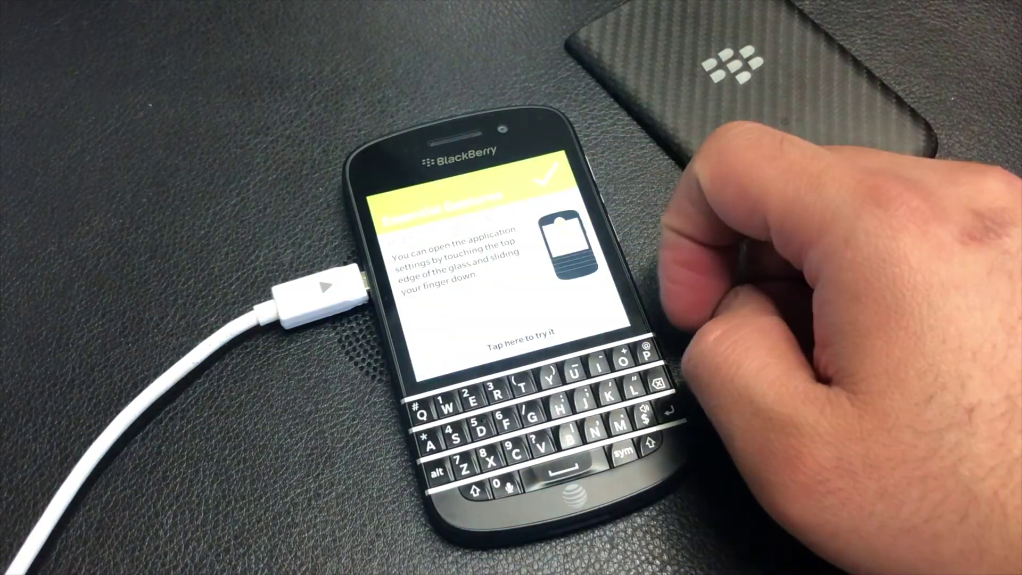
pyautogui.click(557, 332)
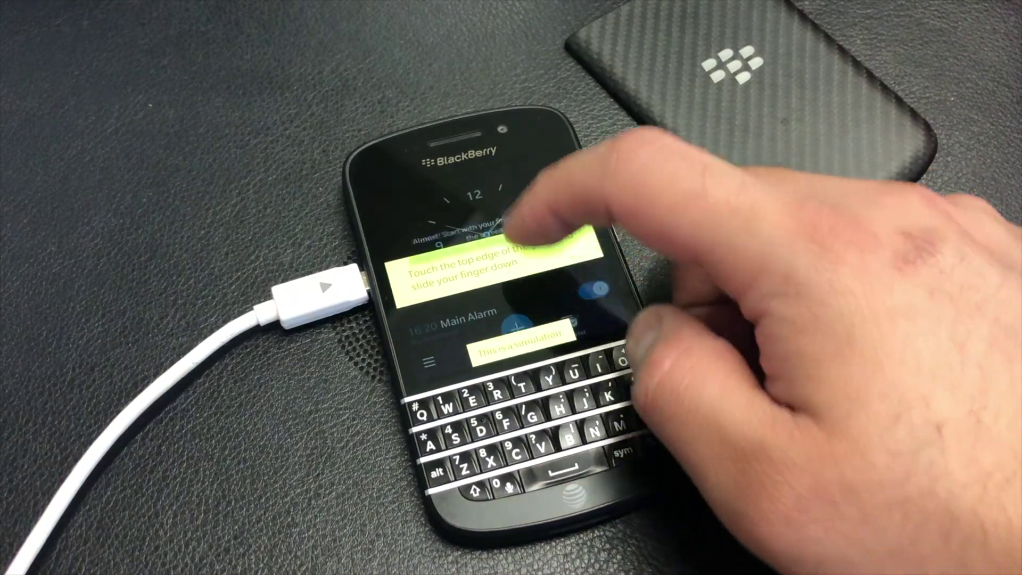
pyautogui.moveTo(508, 213); pyautogui.dragTo(514, 240)
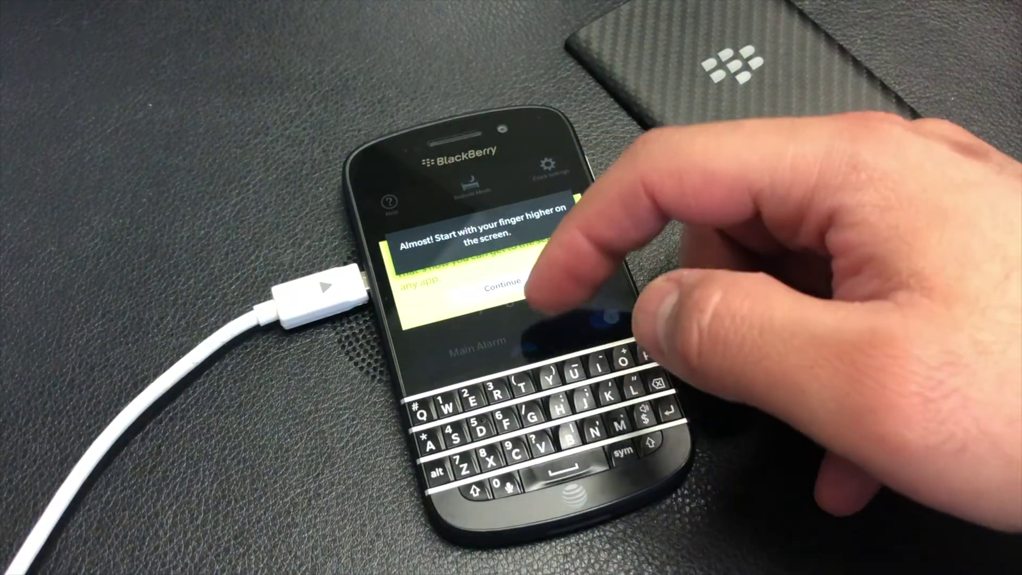